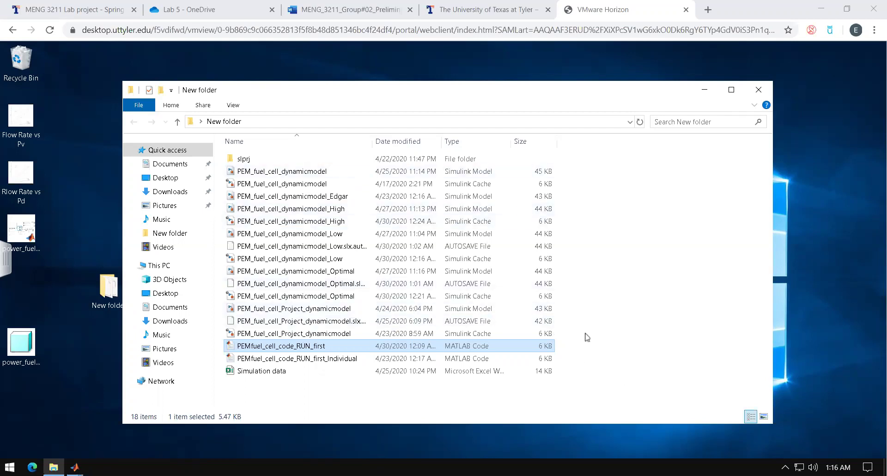
{"action": "double_click", "coordinate": [322, 347]}
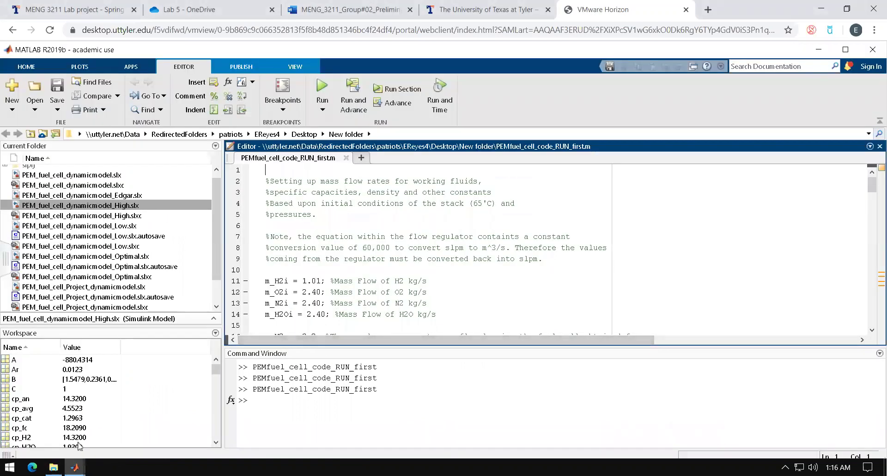
{"action": "left_click", "coordinate": [54, 467]}
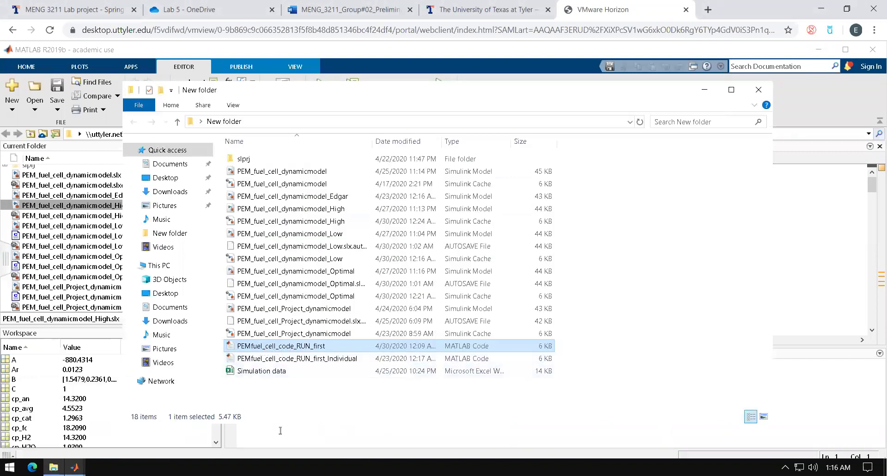
{"action": "left_click", "coordinate": [247, 446]}
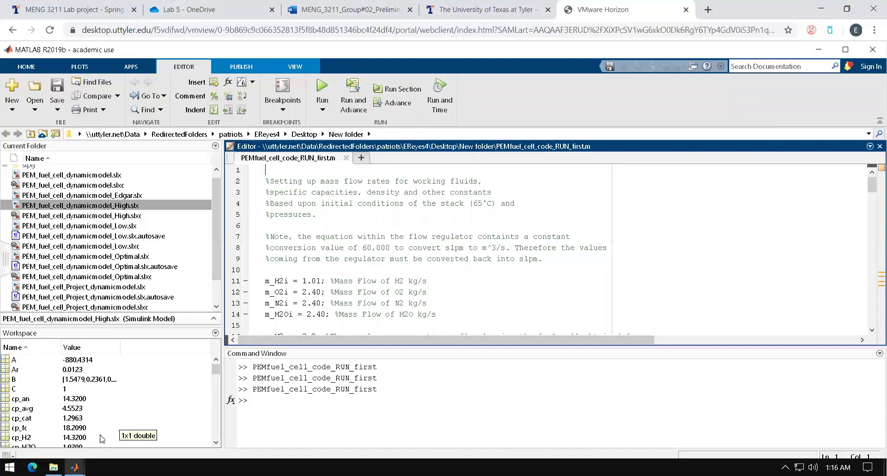
Step: Bring the PEM_fuel_cell_dynamicmodel_Optimal model window to the front in Simulink
{"action": "left_click", "coordinate": [74, 468]}
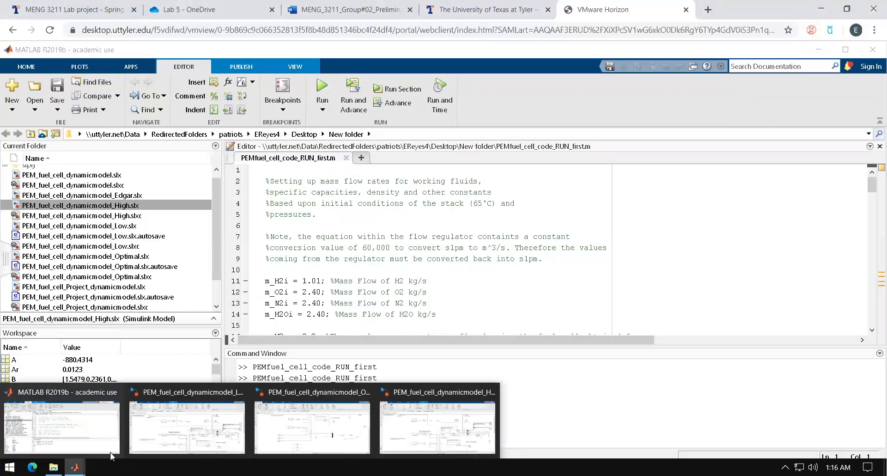
{"action": "left_click", "coordinate": [333, 424]}
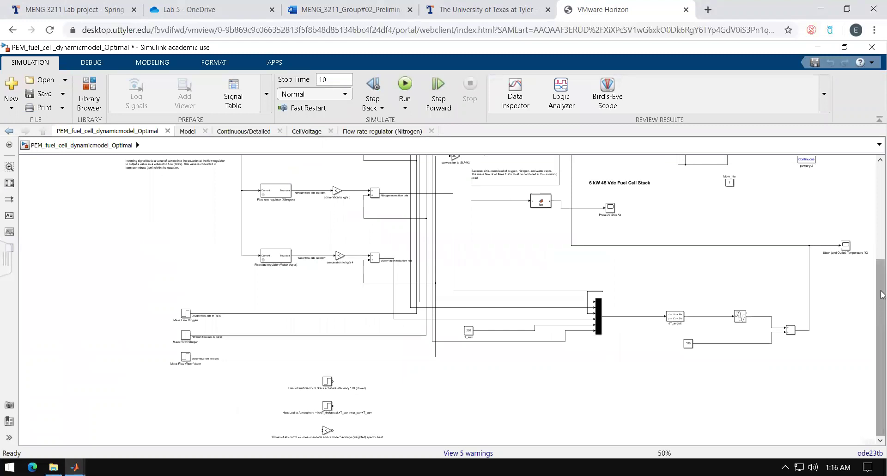
{"action": "left_click_drag", "start_coordinate": [877, 263], "coordinate": [869, 201]}
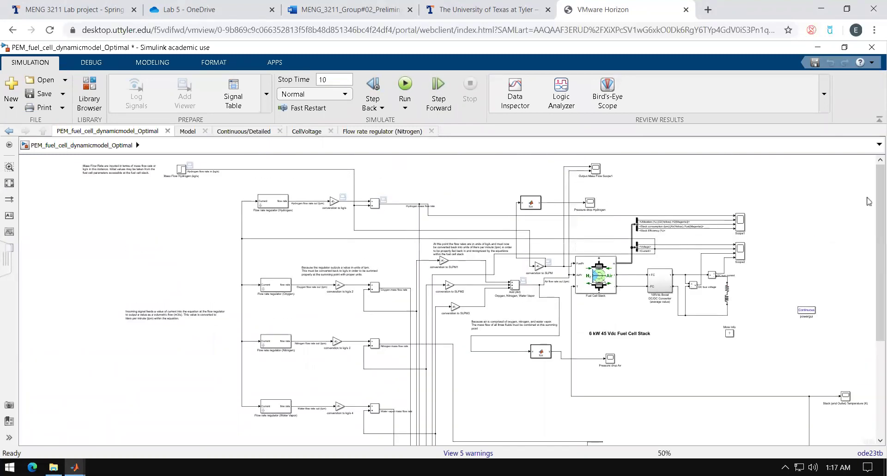
Step: Select the Mass Flow Hydrogen block to inspect it, then clear the selection
{"action": "left_click", "coordinate": [180, 170]}
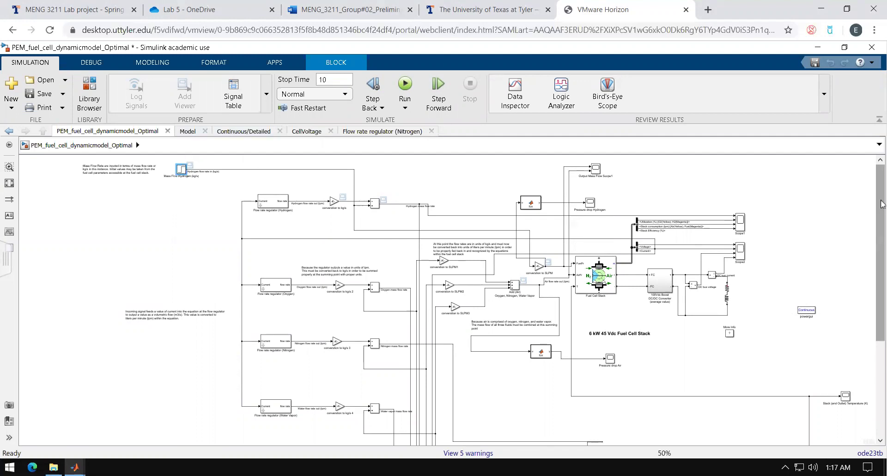
{"action": "left_click_drag", "start_coordinate": [877, 299], "coordinate": [872, 367]}
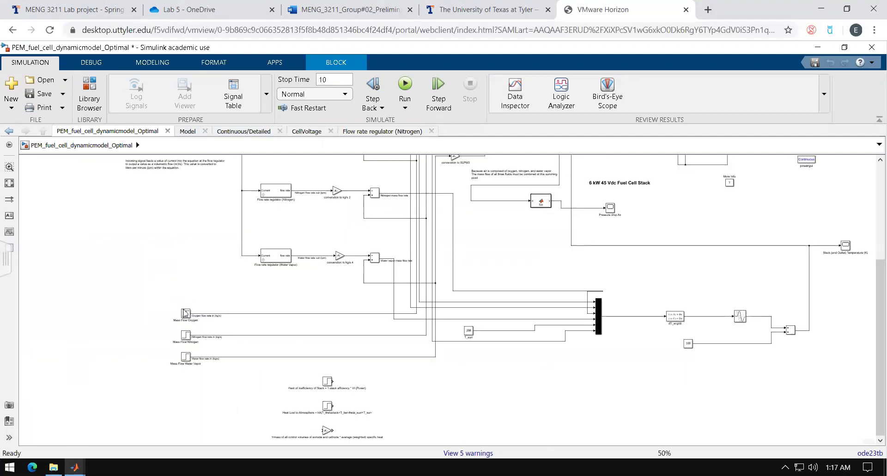
{"action": "left_click", "coordinate": [875, 332]}
{"action": "scroll", "coordinate": [874, 332], "scroll_direction": "up", "scroll_amount": 5}
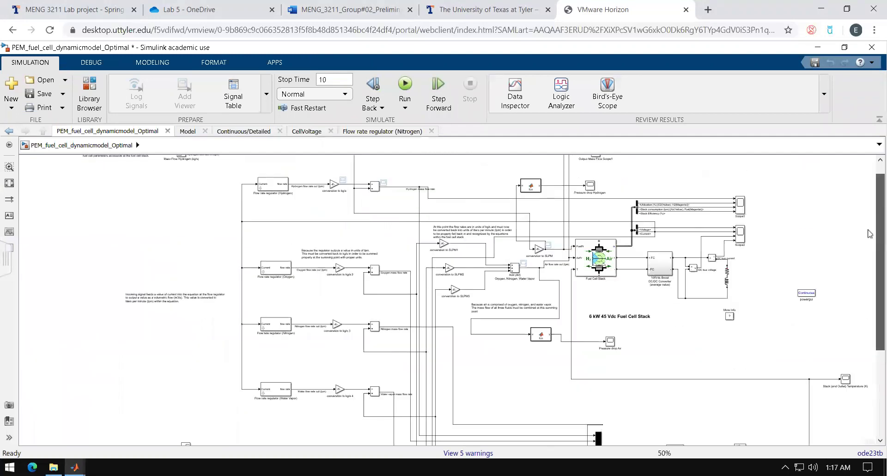
Step: Select the flow regulator block group and the incoming-current note to inspect them
{"action": "left_click_drag", "start_coordinate": [228, 192], "coordinate": [267, 401]}
{"action": "left_click", "coordinate": [148, 305]}
{"action": "scroll", "coordinate": [149, 305], "scroll_direction": "right", "scroll_amount": 2}
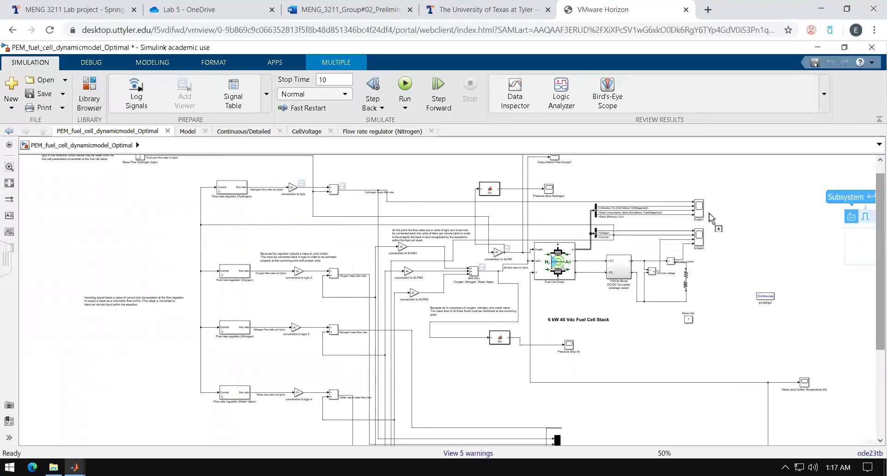
{"action": "left_click", "coordinate": [148, 303]}
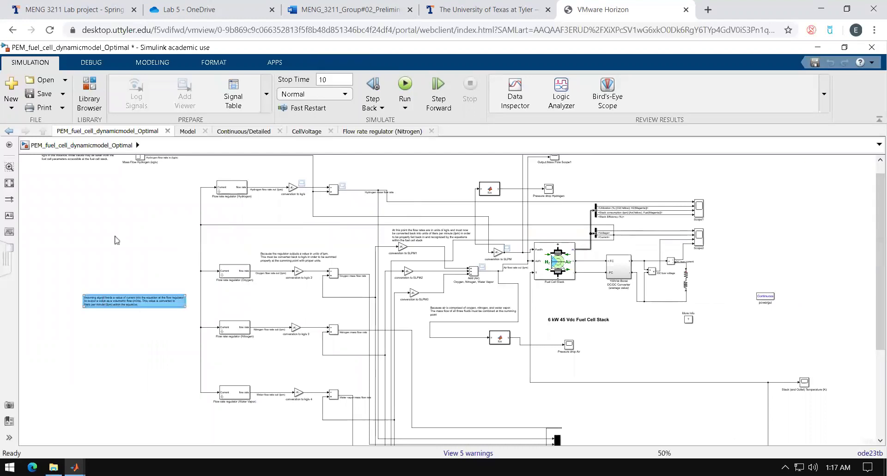
{"action": "left_click", "coordinate": [117, 240]}
{"action": "scroll", "coordinate": [117, 240], "scroll_direction": "up", "scroll_amount": 1}
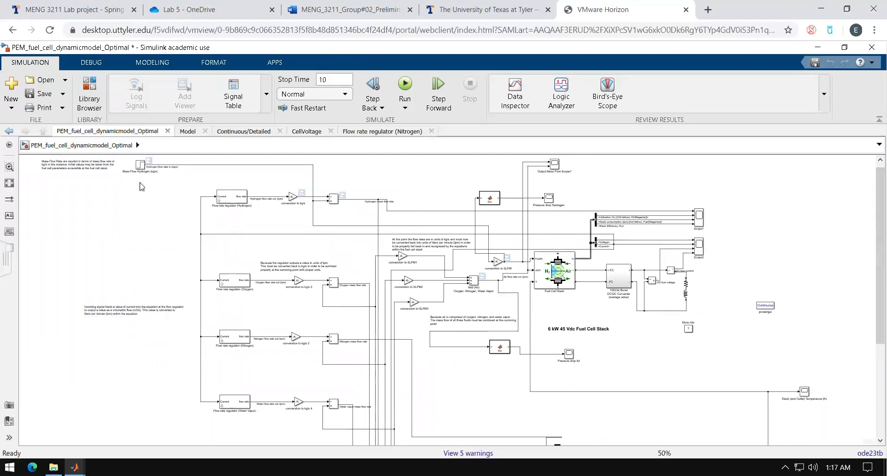
{"action": "scroll", "coordinate": [136, 177], "scroll_direction": "up", "scroll_amount": 5}
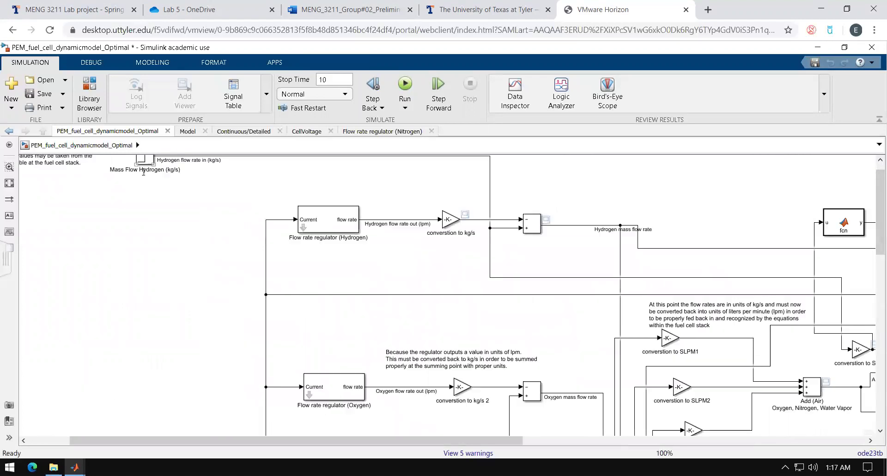
{"action": "scroll", "coordinate": [878, 187], "scroll_direction": "up", "scroll_amount": 1}
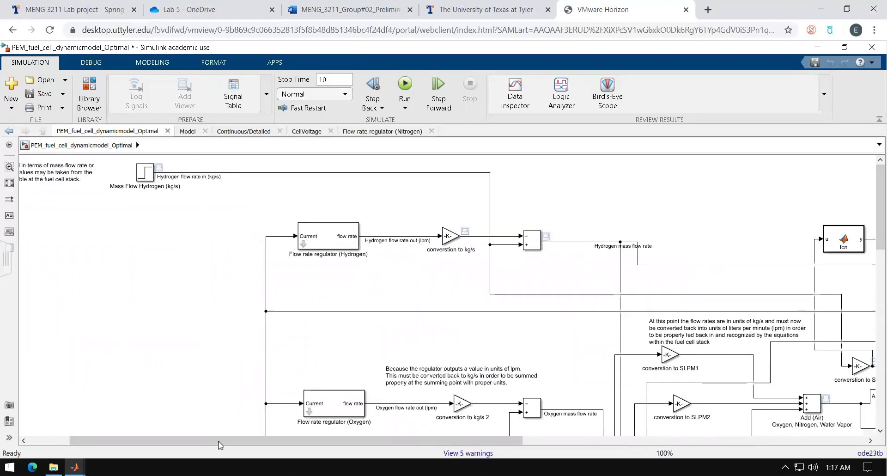
{"action": "left_click_drag", "start_coordinate": [146, 438], "coordinate": [105, 438]}
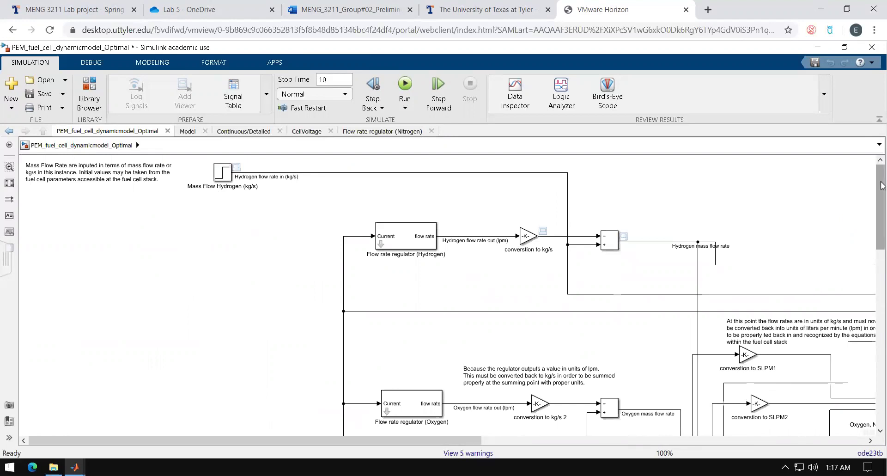
{"action": "left_click", "coordinate": [882, 296]}
{"action": "left_click_drag", "start_coordinate": [881, 308], "coordinate": [872, 407]}
{"action": "left_click", "coordinate": [249, 189]}
{"action": "left_click", "coordinate": [255, 256]}
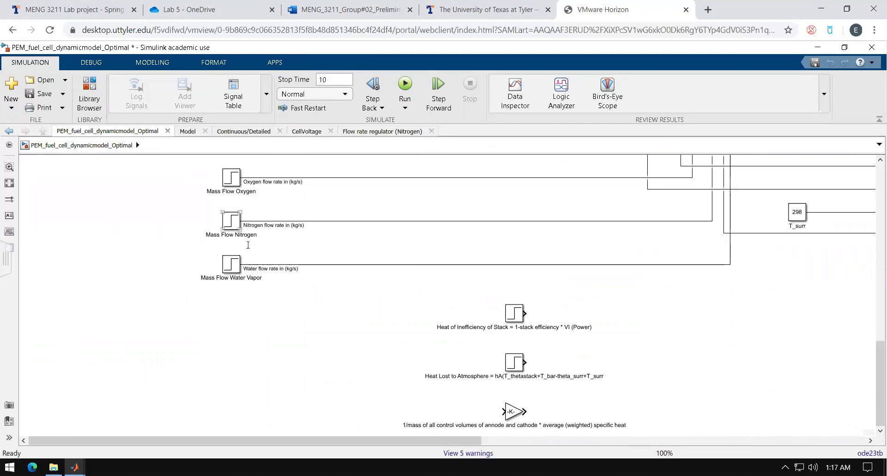
{"action": "left_click", "coordinate": [248, 273]}
{"action": "left_click", "coordinate": [218, 208]}
{"action": "left_click", "coordinate": [237, 178]}
{"action": "left_click_drag", "start_coordinate": [882, 352], "coordinate": [874, 187]}
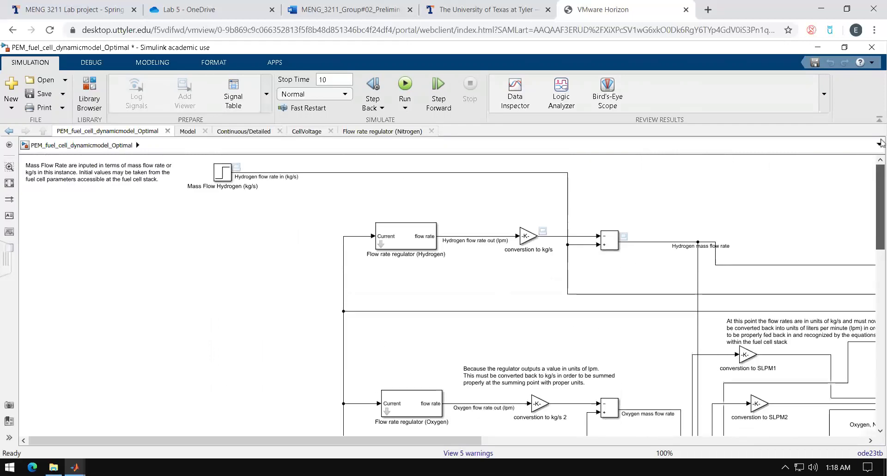
{"action": "double_click", "coordinate": [220, 177]}
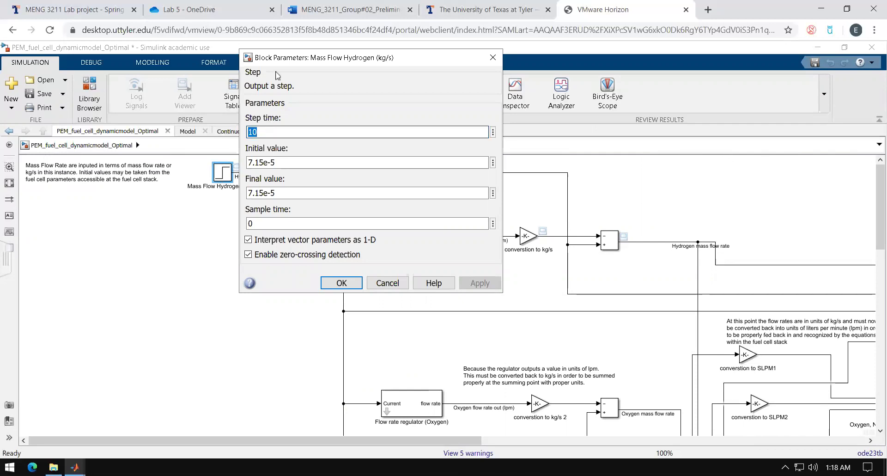
{"action": "left_click_drag", "start_coordinate": [401, 58], "coordinate": [320, 158]}
{"action": "left_click", "coordinate": [263, 268]}
{"action": "left_click", "coordinate": [253, 299]}
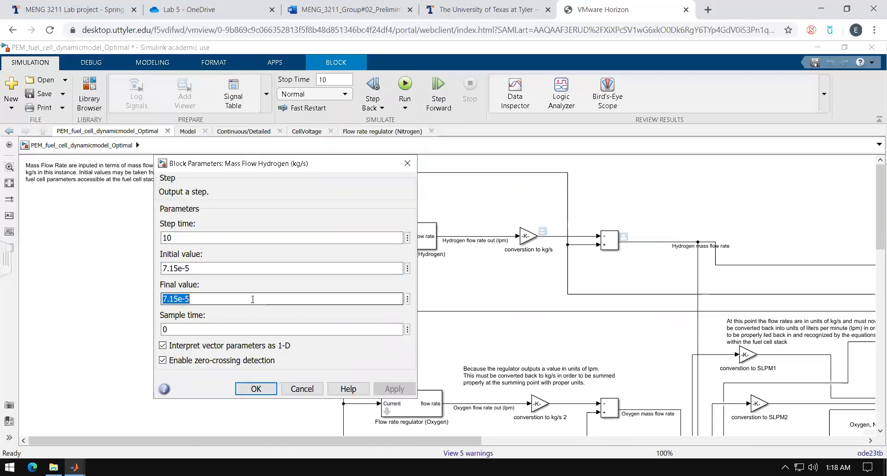
{"action": "left_click", "coordinate": [256, 389]}
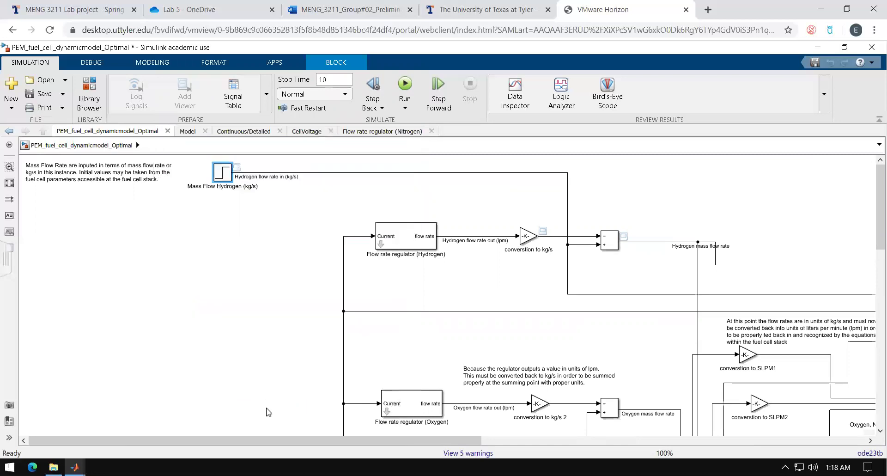
{"action": "left_click_drag", "start_coordinate": [276, 443], "coordinate": [462, 424]}
{"action": "scroll", "coordinate": [462, 424], "scroll_direction": "down", "scroll_amount": 2}
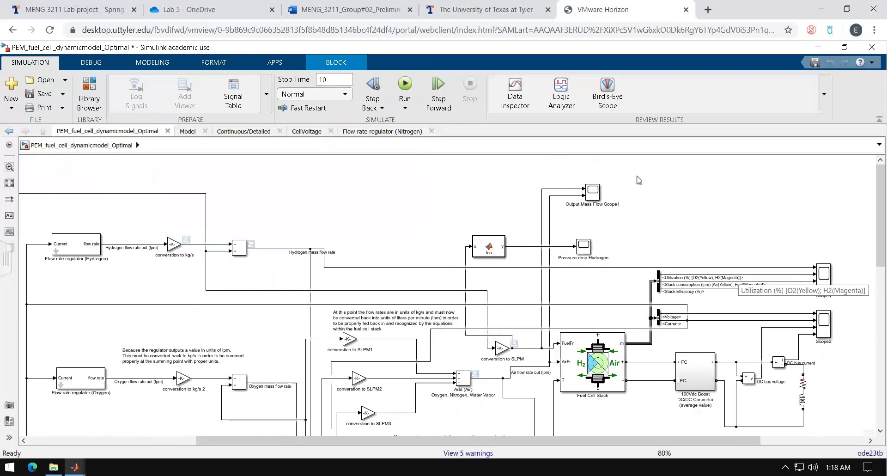
{"action": "scroll", "coordinate": [879, 220], "scroll_direction": "down", "scroll_amount": 3}
{"action": "scroll", "coordinate": [879, 220], "scroll_direction": "up", "scroll_amount": 3}
{"action": "left_click_drag", "start_coordinate": [380, 442], "coordinate": [215, 442]}
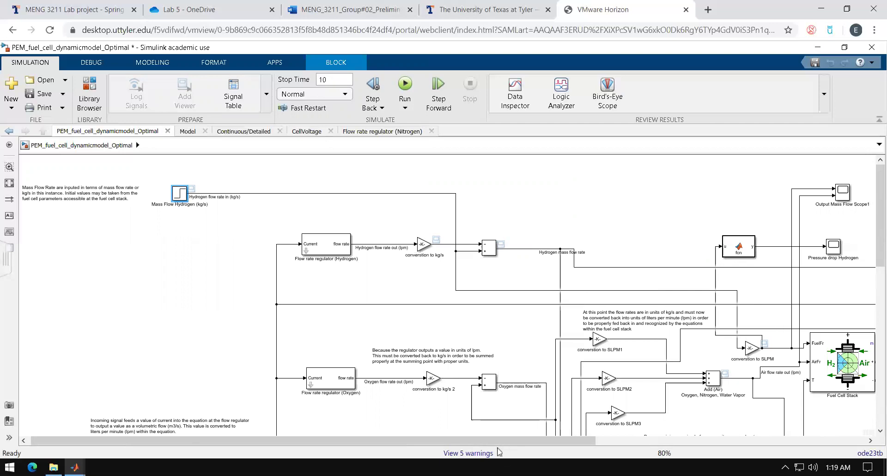
Step: Simulate the Optimal model and open the Pressure drop Hydrogen scope, which reads a constant 8.093e-06
{"action": "left_click", "coordinate": [404, 85]}
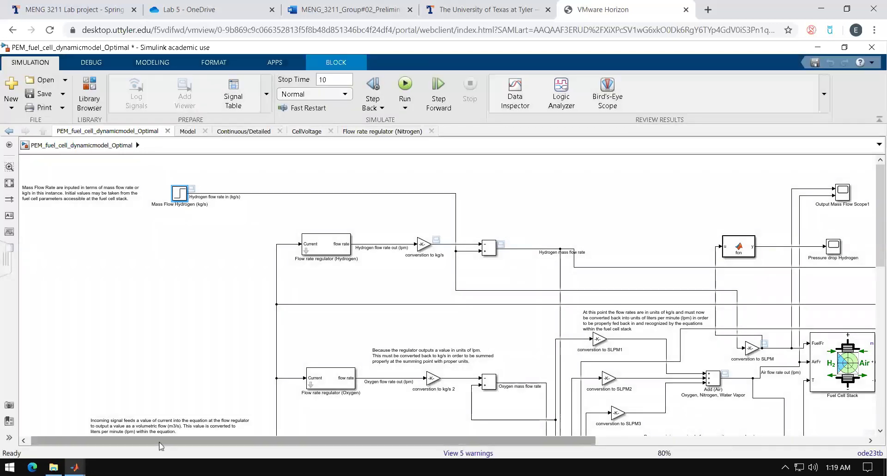
{"action": "left_click_drag", "start_coordinate": [168, 441], "coordinate": [568, 438]}
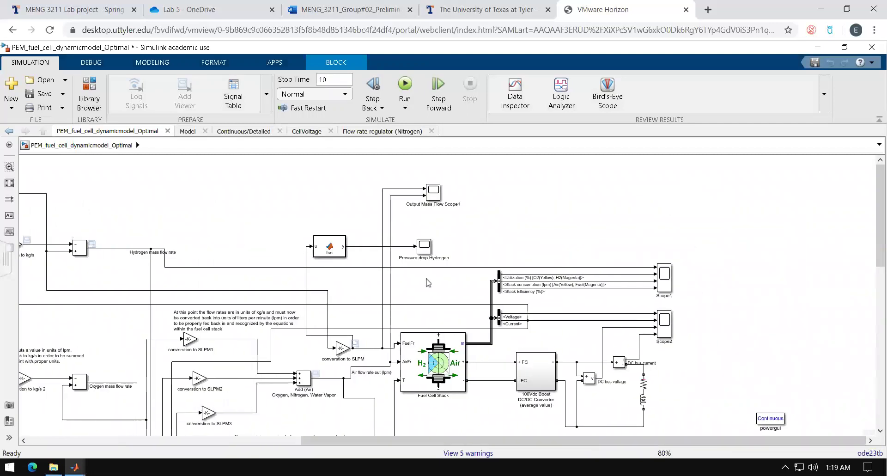
{"action": "double_click", "coordinate": [424, 244]}
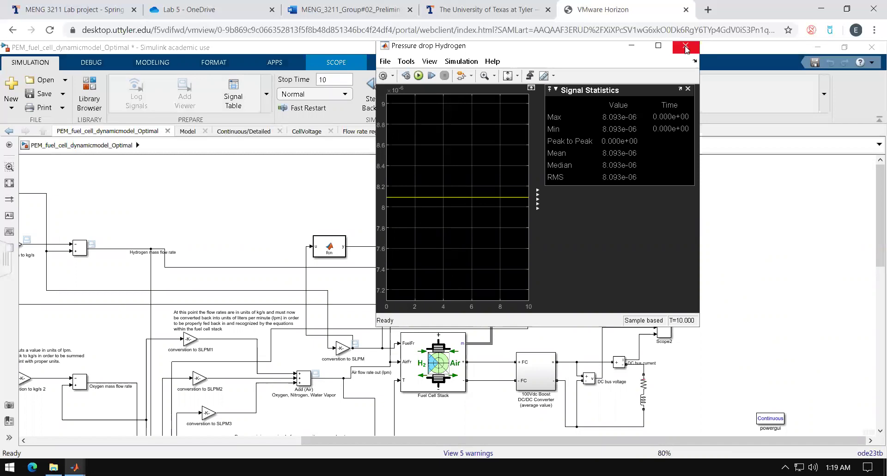
Step: Close the hydrogen scope, then check the Pressure drop Air scope's constant 5.961e-05 and close it
{"action": "left_click", "coordinate": [687, 49]}
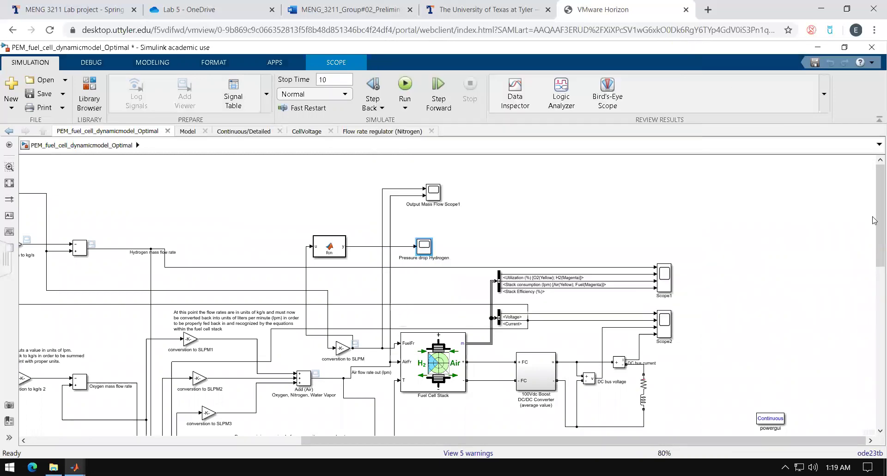
{"action": "scroll", "coordinate": [877, 280], "scroll_direction": "down", "scroll_amount": 2}
{"action": "scroll", "coordinate": [877, 280], "scroll_direction": "down", "scroll_amount": 12}
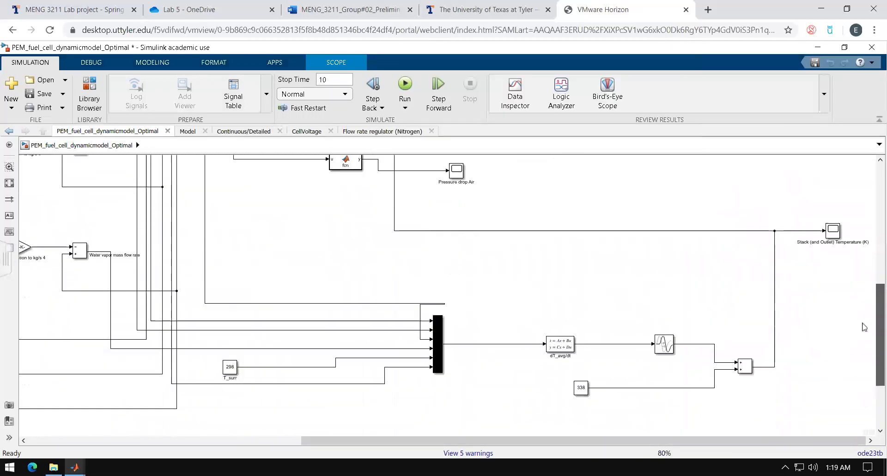
{"action": "scroll", "coordinate": [860, 334], "scroll_direction": "up", "scroll_amount": 5}
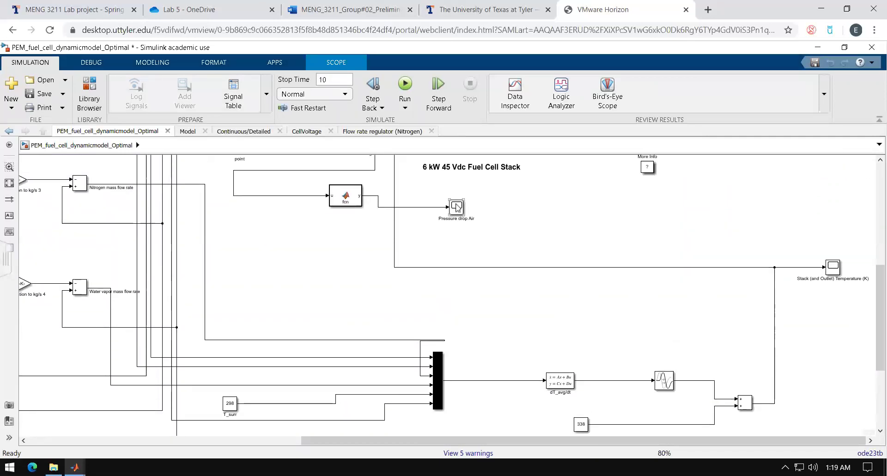
{"action": "double_click", "coordinate": [457, 207]}
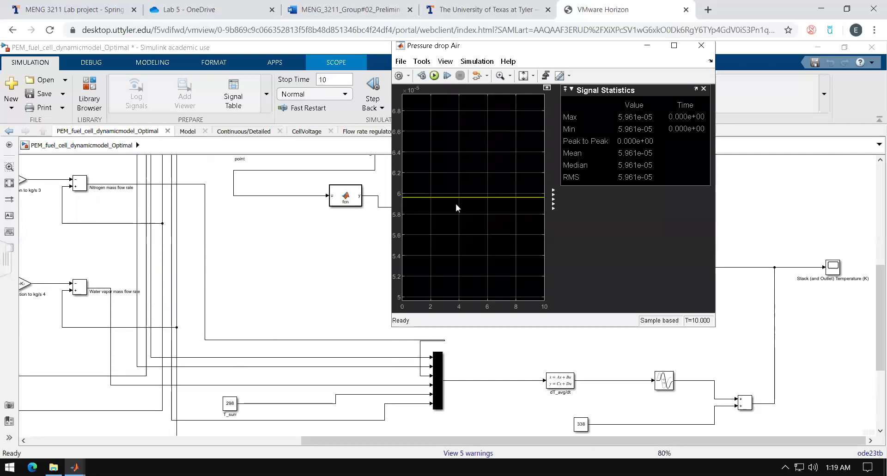
{"action": "left_click", "coordinate": [702, 45]}
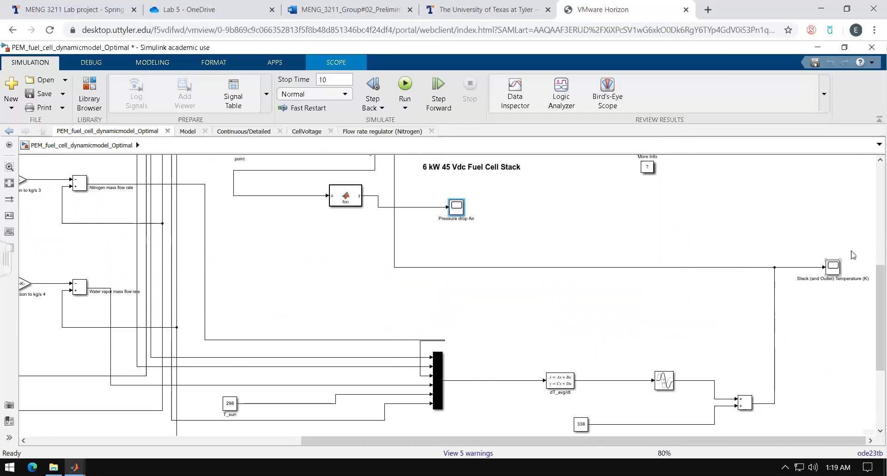
Step: Re-enable Signal Statistics on the Stack (and Outlet) Temperature scope (max 3.383e+02, mean 3.382e+02), then close it
{"action": "double_click", "coordinate": [832, 266]}
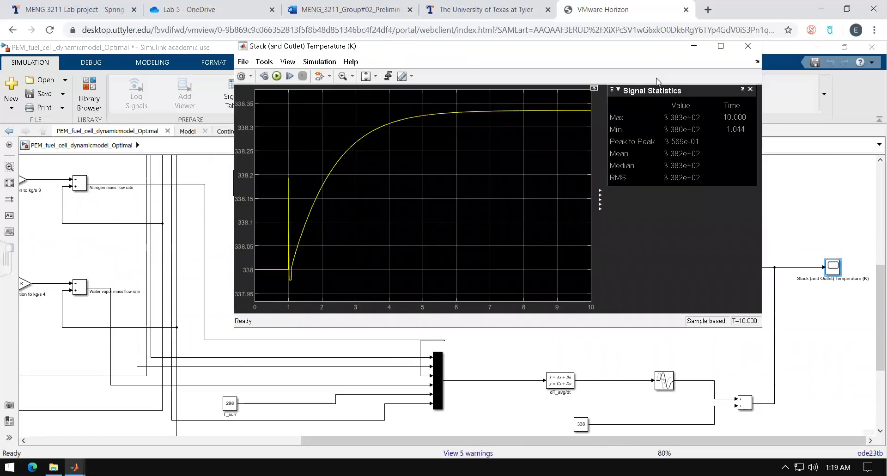
{"action": "left_click", "coordinate": [751, 90]}
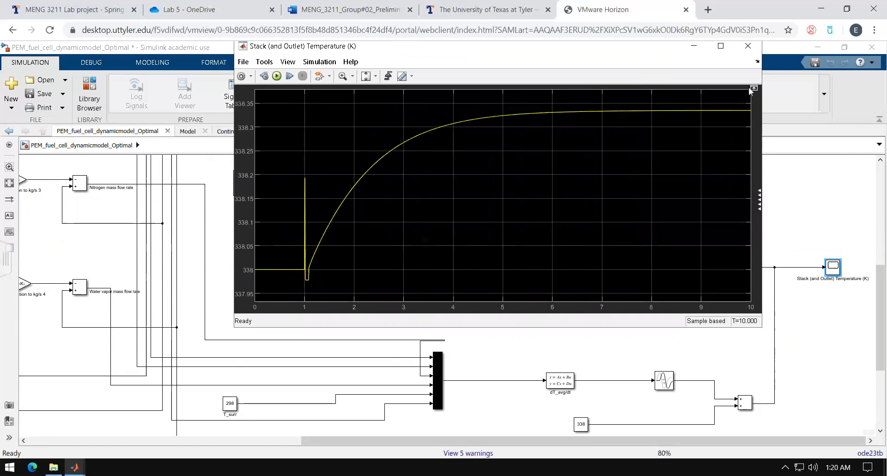
{"action": "left_click", "coordinate": [411, 78]}
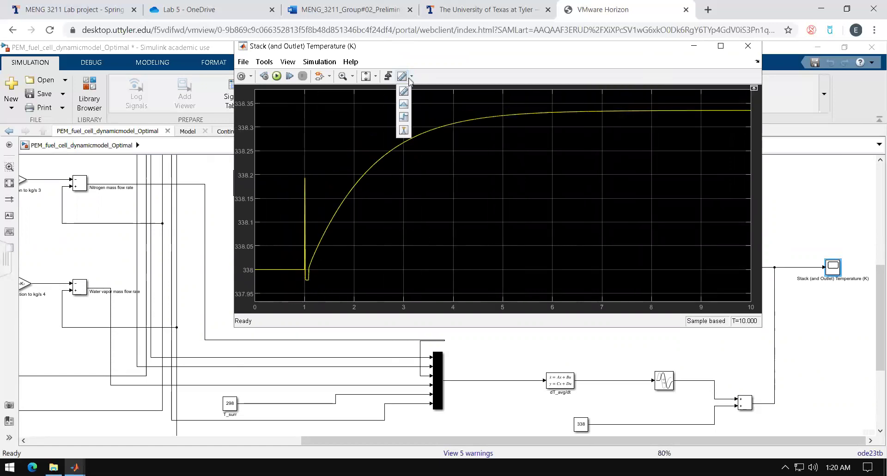
{"action": "left_click", "coordinate": [402, 105]}
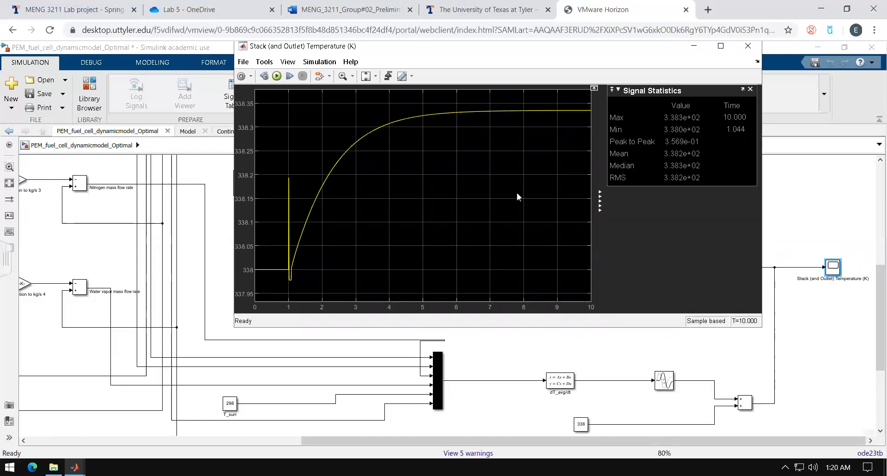
{"action": "left_click", "coordinate": [748, 47]}
{"action": "left_click_drag", "start_coordinate": [881, 285], "coordinate": [881, 190]}
Step: Open Scope1's hydrogen flow, utilization, consumption and efficiency plots, and close the Trace Selection panel
{"action": "left_click", "coordinate": [668, 256]}
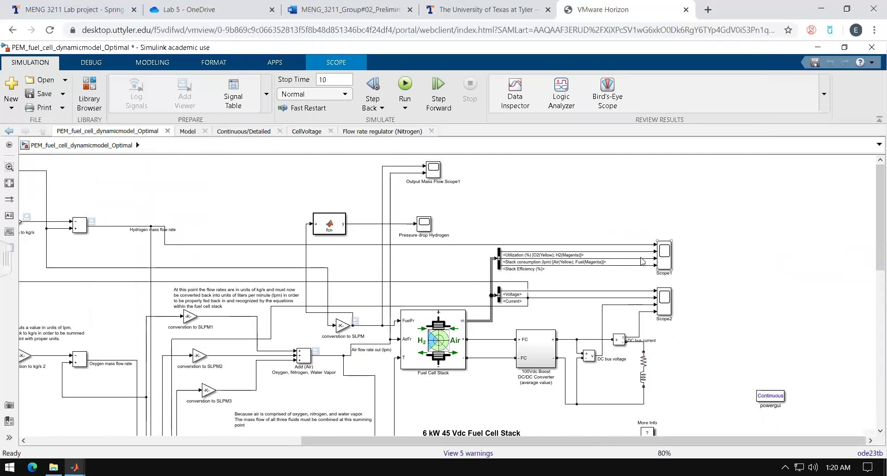
{"action": "double_click", "coordinate": [665, 256]}
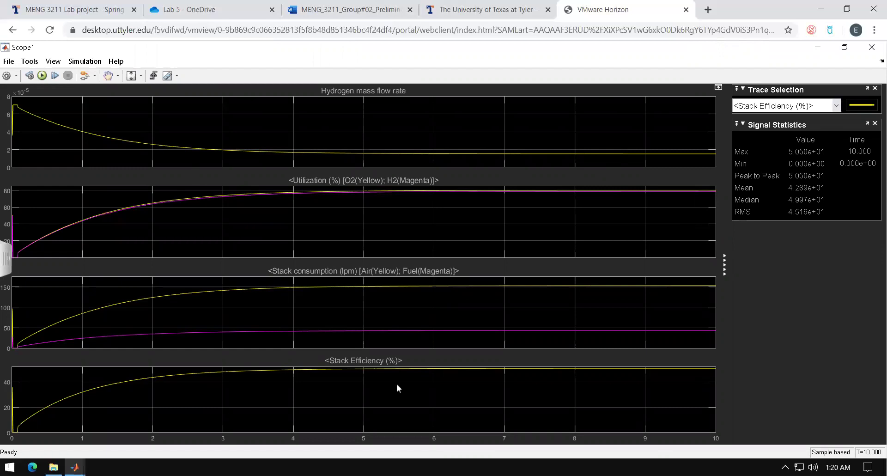
{"action": "left_click", "coordinate": [875, 89]}
Step: Turn Signal Statistics on for Stack Efficiency (%), showing max 5.050e+01 and mean 4.289e+01
{"action": "left_click", "coordinate": [875, 89]}
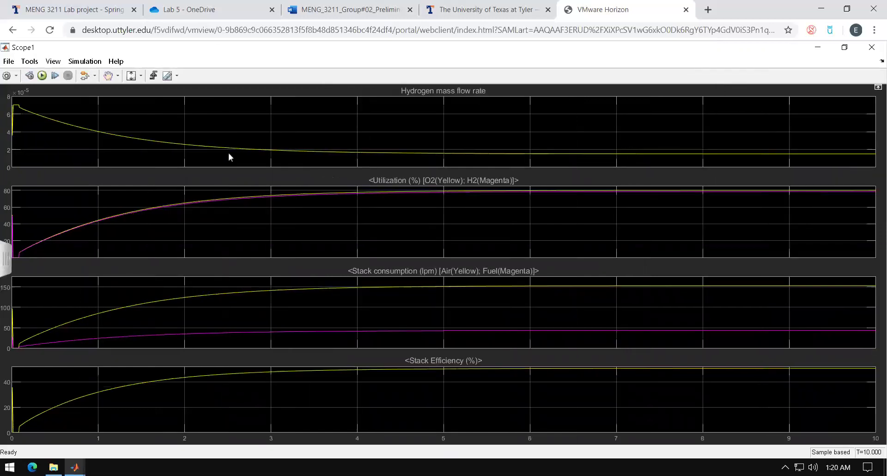
{"action": "left_click", "coordinate": [178, 76]}
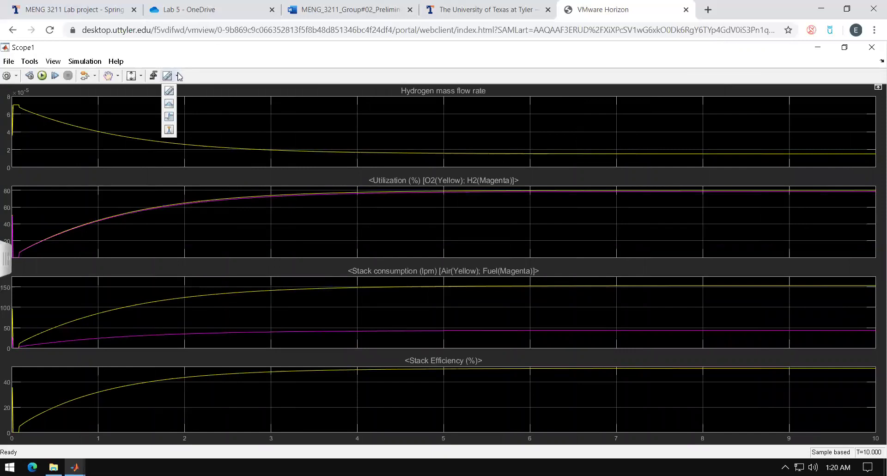
{"action": "left_click", "coordinate": [169, 105]}
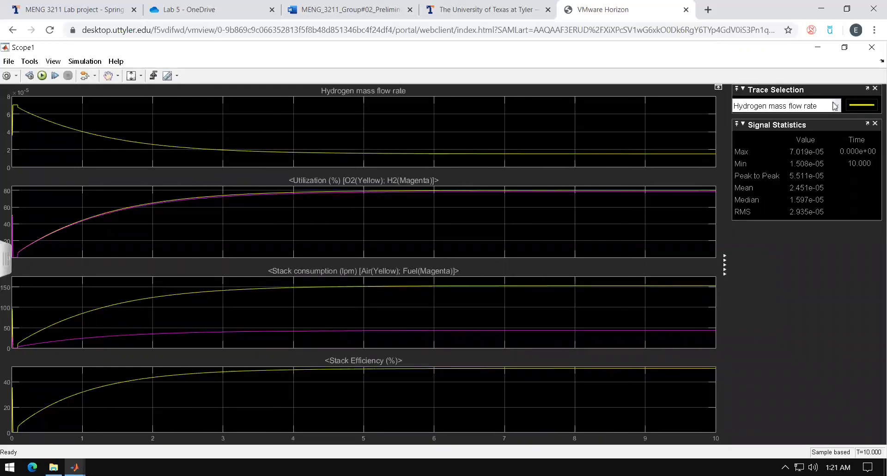
{"action": "left_click", "coordinate": [838, 106]}
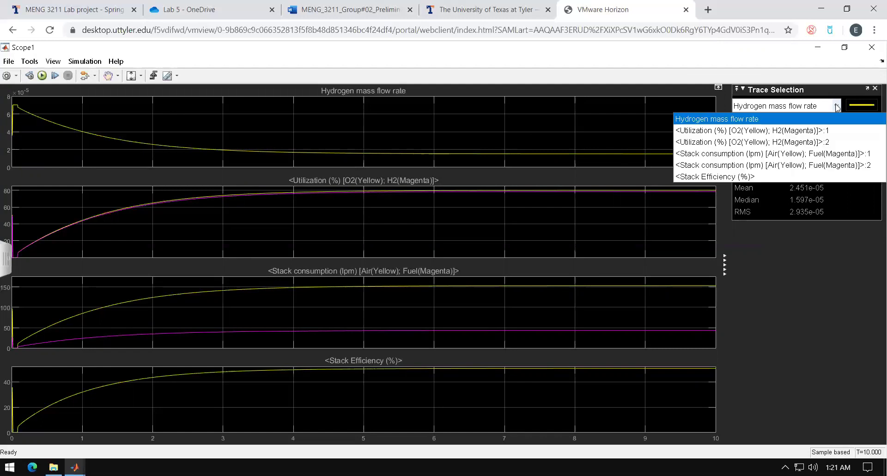
{"action": "left_click", "coordinate": [783, 177]}
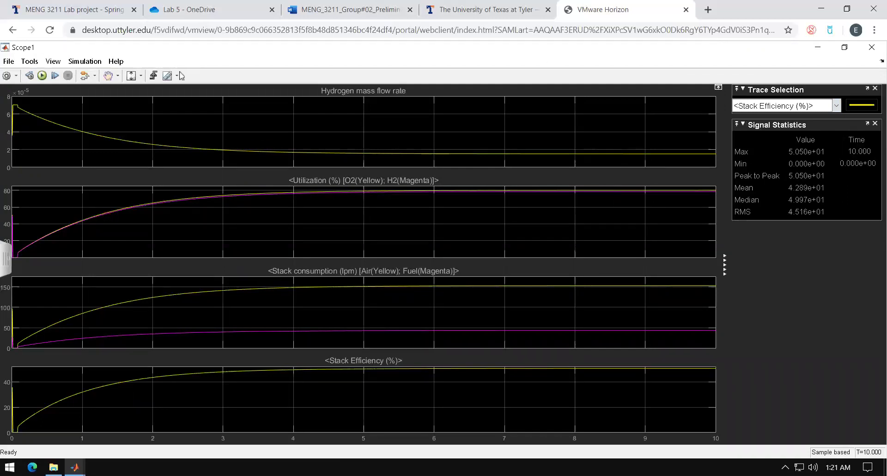
Step: Enable cursor measurements and set cursor 1 to 1 s, giving ΔY 1.864e+01 against 7.5 s
{"action": "left_click", "coordinate": [178, 76]}
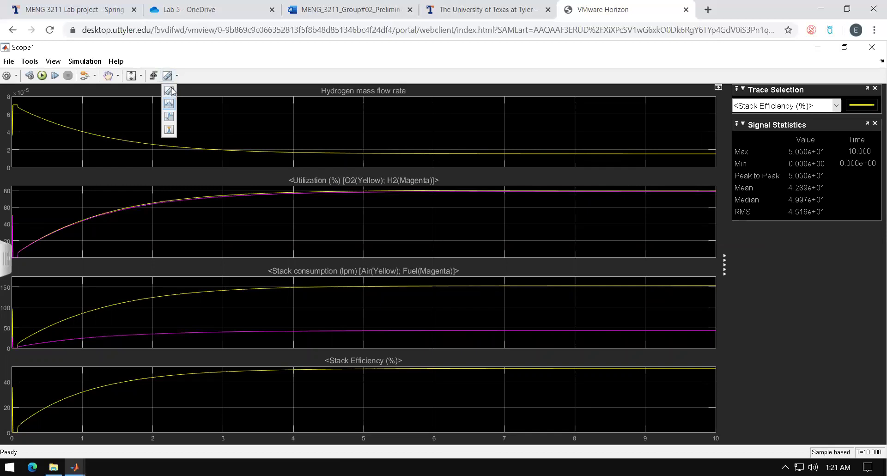
{"action": "left_click", "coordinate": [170, 90]}
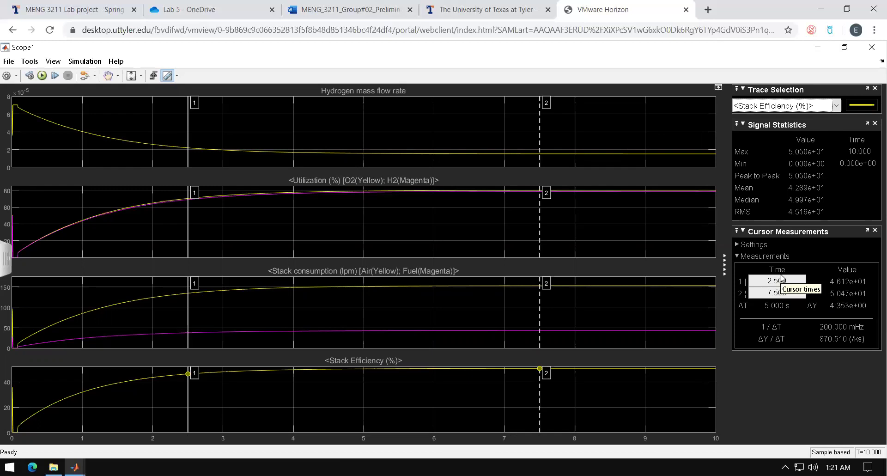
{"action": "left_click", "coordinate": [786, 280]}
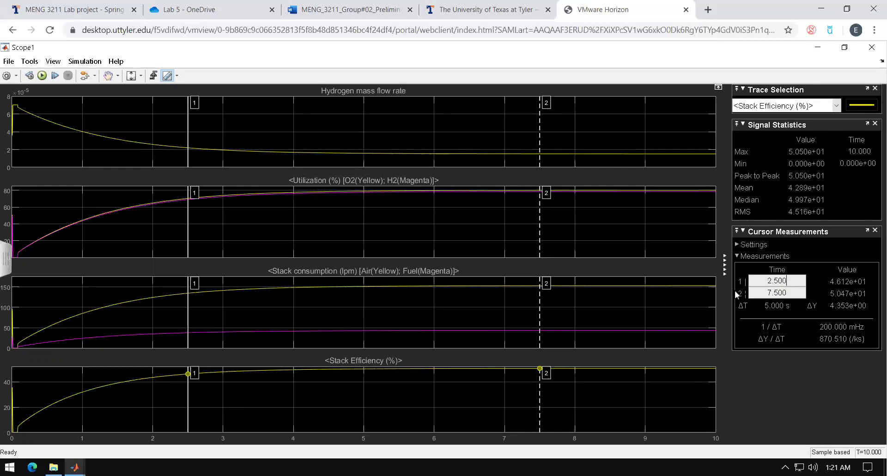
{"action": "key", "text": "BackSpace"}
{"action": "key", "text": "BackSpace"}
{"action": "key", "text": "BackSpace"}
{"action": "key", "text": "BackSpace"}
{"action": "key", "text": "BackSpace"}
{"action": "type", "text": "1"}
{"action": "key", "text": "Return"}
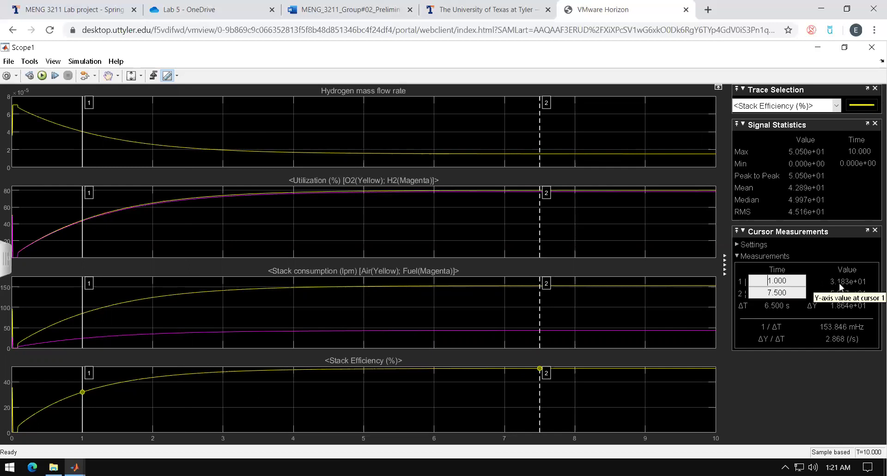
Step: Close the Optimal model's Scope1 viewer and scroll around the model diagram
{"action": "left_click", "coordinate": [871, 48]}
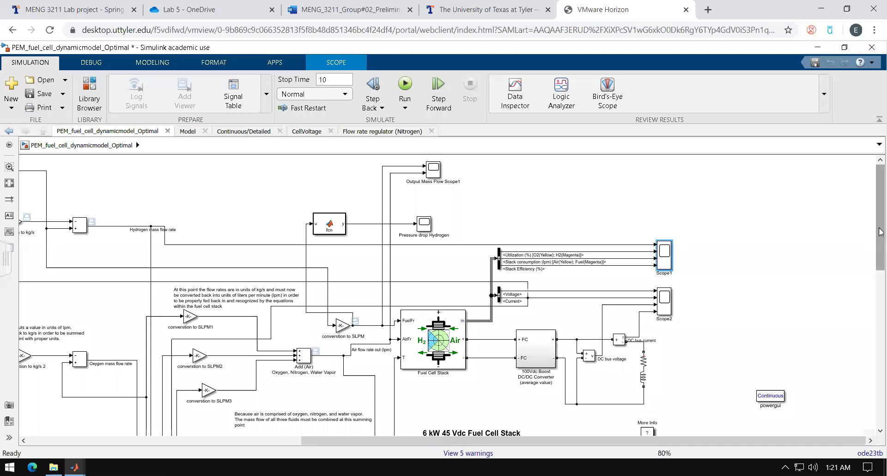
{"action": "scroll", "coordinate": [877, 212], "scroll_direction": "down", "scroll_amount": 2}
{"action": "scroll", "coordinate": [877, 213], "scroll_direction": "up", "scroll_amount": 2}
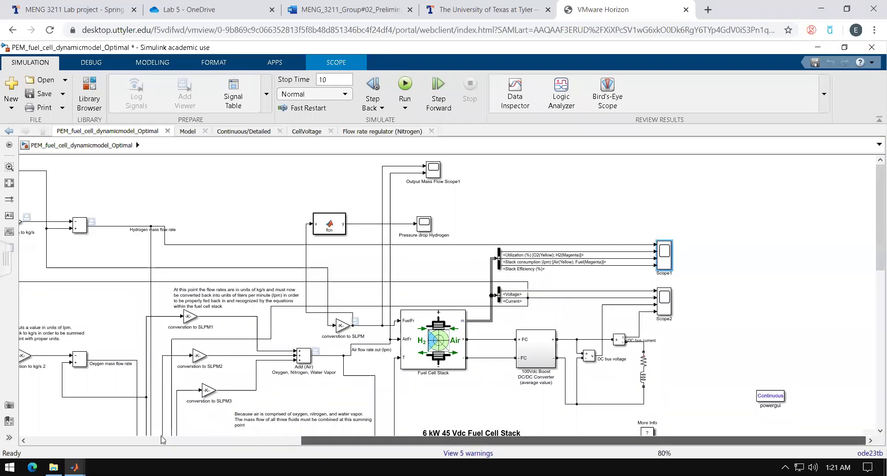
{"action": "scroll", "coordinate": [163, 440], "scroll_direction": "left", "scroll_amount": 6}
{"action": "scroll", "coordinate": [68, 410], "scroll_direction": "left", "scroll_amount": 3}
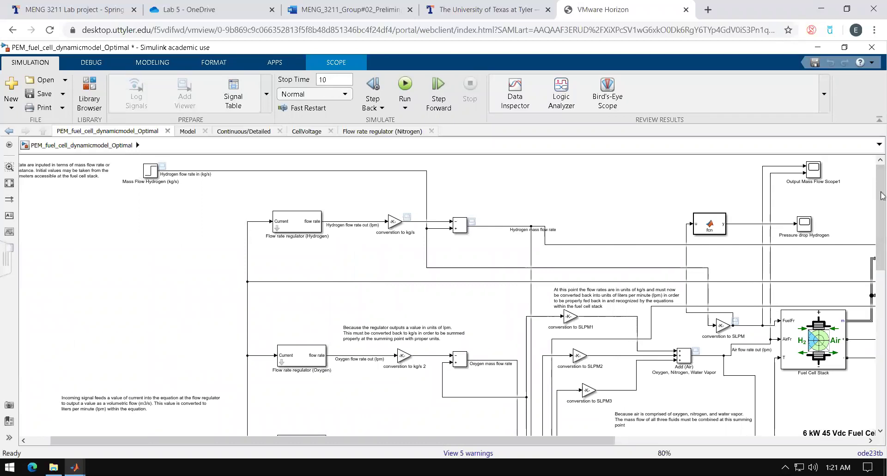
{"action": "left_click_drag", "start_coordinate": [880, 261], "coordinate": [868, 360]}
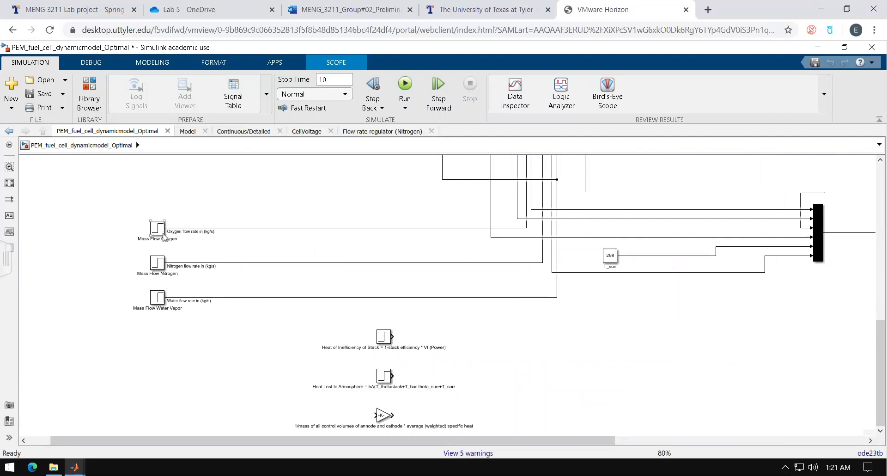
Step: Switch to the PEM_fuel_cell_dynamicmodel_High model, simulate it, and review its Scope1 results
{"action": "left_click", "coordinate": [74, 467]}
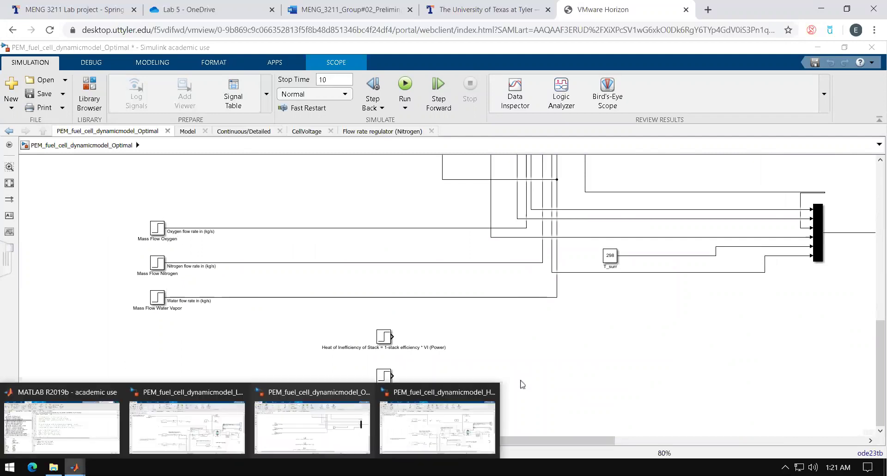
{"action": "left_click", "coordinate": [448, 414]}
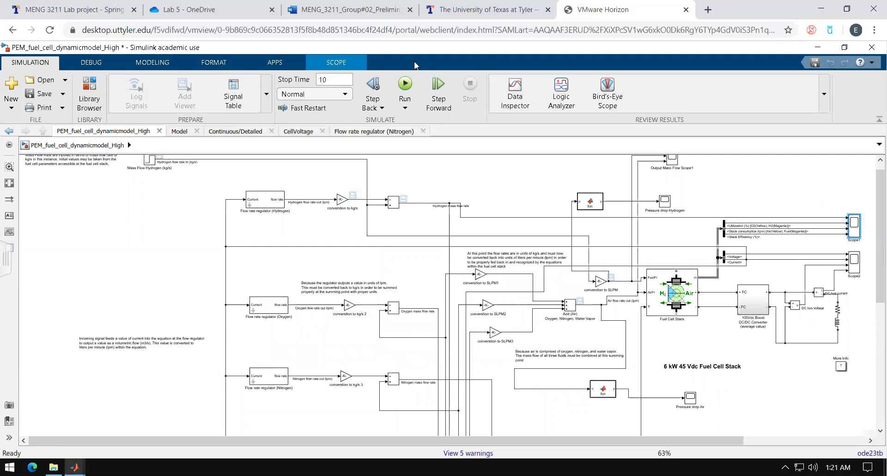
{"action": "left_click", "coordinate": [405, 85]}
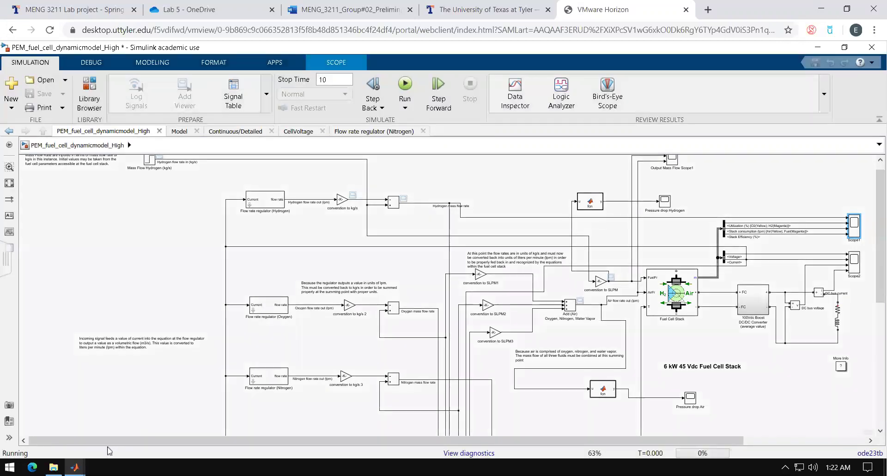
{"action": "scroll", "coordinate": [405, 426], "scroll_direction": "right", "scroll_amount": 3}
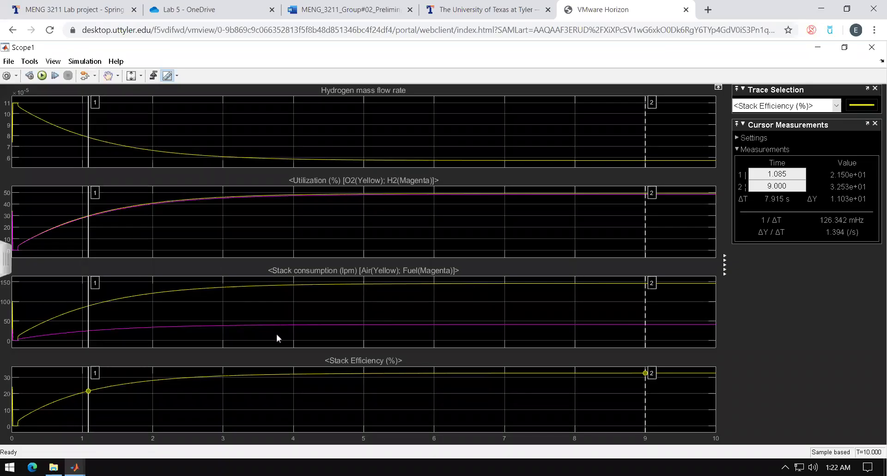
{"action": "left_click", "coordinate": [872, 47]}
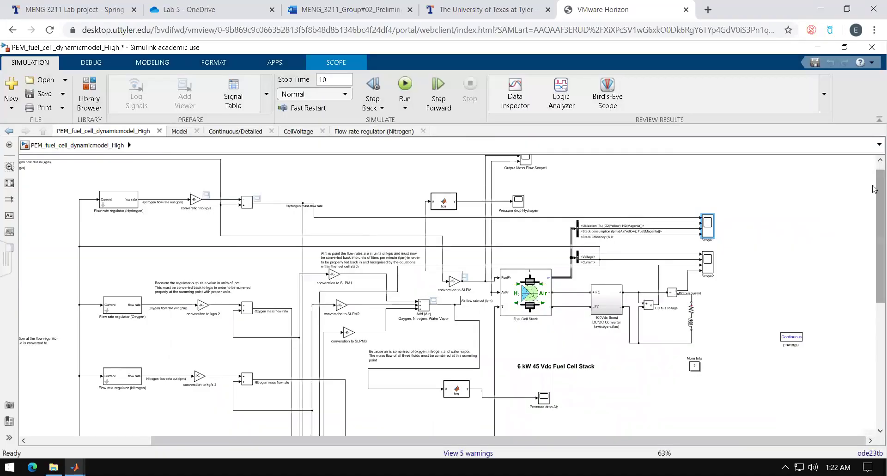
Step: Open the High model's Pressure drop Hydrogen plot to review it, then close it
{"action": "scroll", "coordinate": [881, 198], "scroll_direction": "up", "scroll_amount": 1}
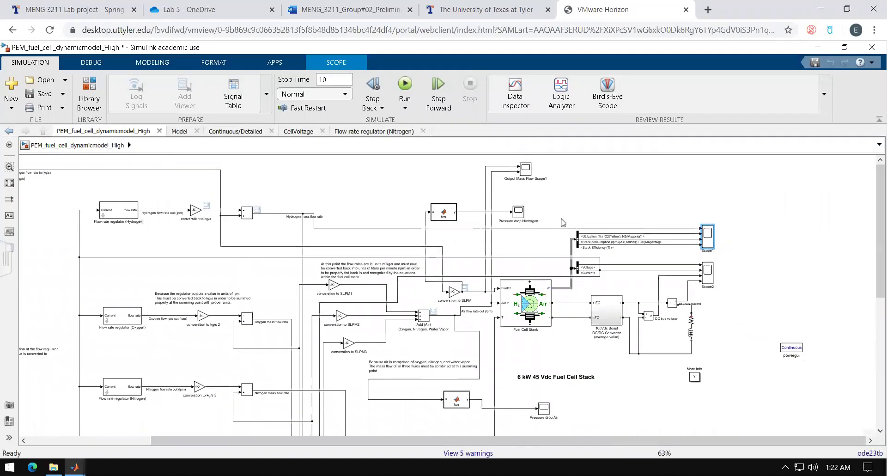
{"action": "left_click", "coordinate": [518, 212]}
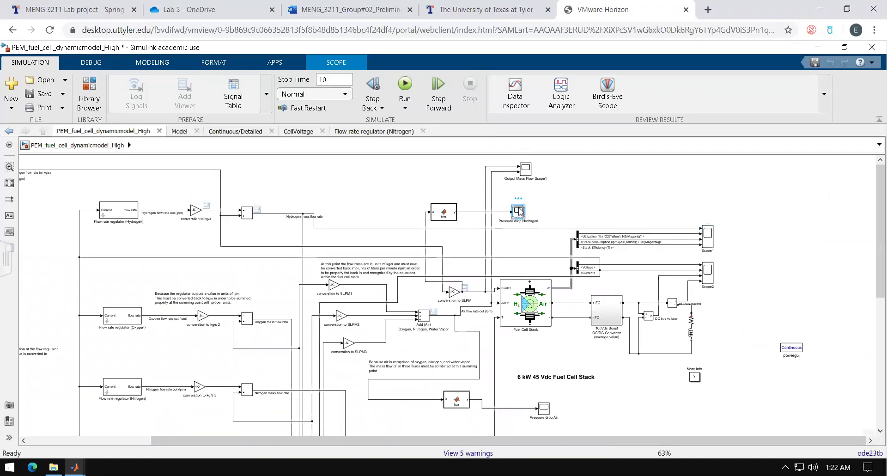
{"action": "double_click", "coordinate": [518, 211]}
{"action": "left_click", "coordinate": [691, 52]}
Step: Simulate PEM_fuel_cell_dynamicmodel_Low to 10 s and review, then close, its Scope1 plots
{"action": "mouse_move", "coordinate": [91, 461]}
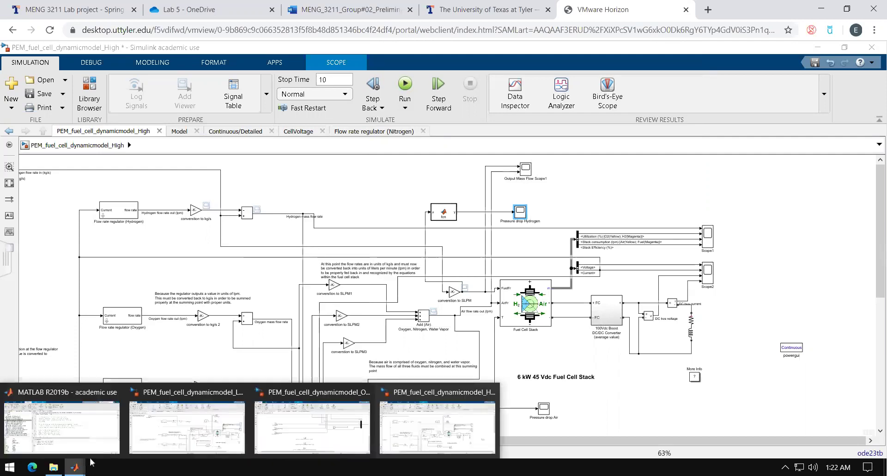
{"action": "left_click", "coordinate": [168, 437]}
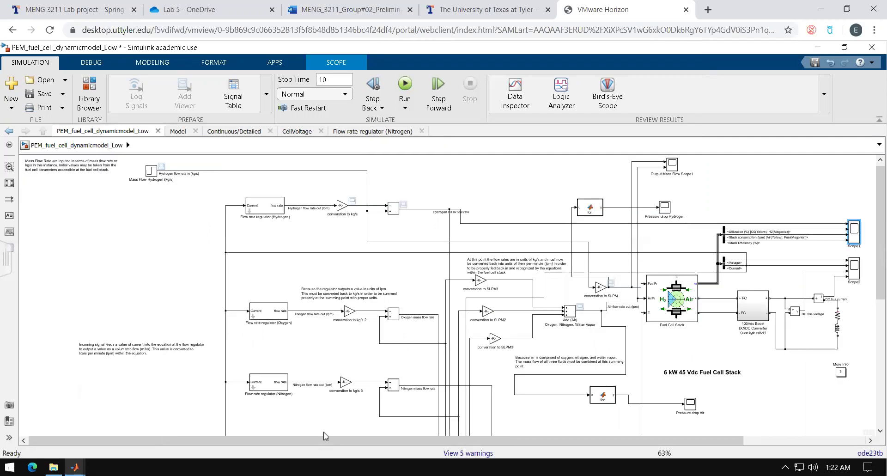
{"action": "left_click_drag", "start_coordinate": [327, 440], "coordinate": [450, 440]}
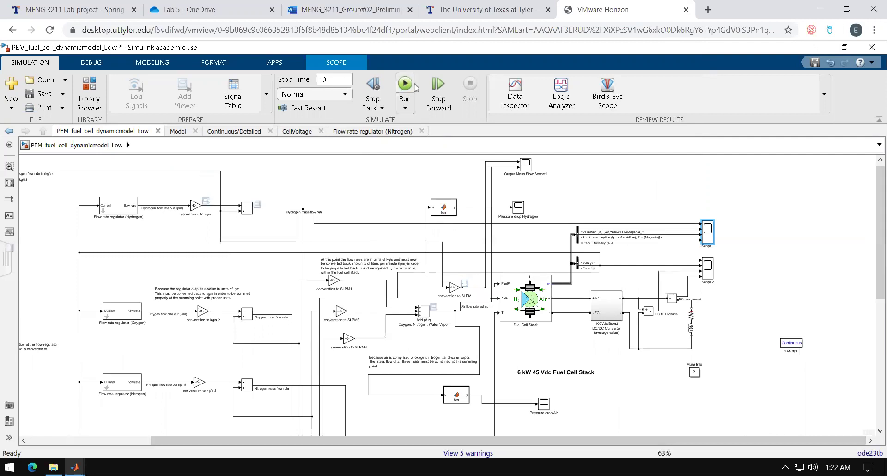
{"action": "left_click", "coordinate": [406, 84]}
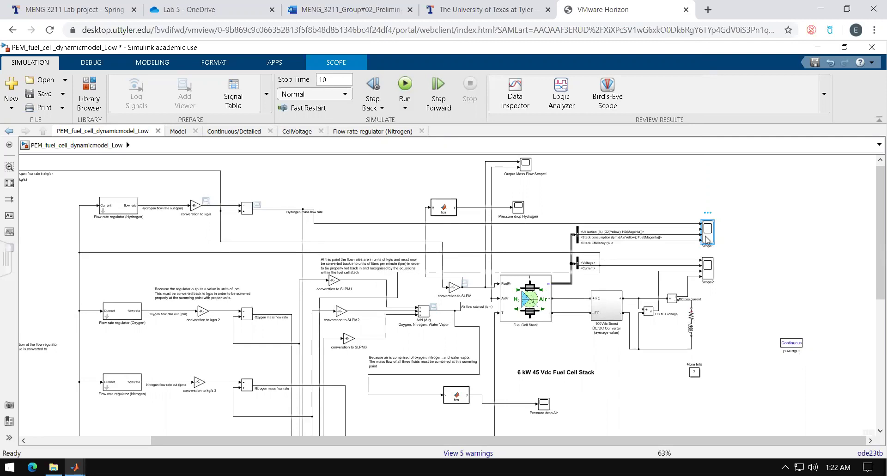
{"action": "double_click", "coordinate": [706, 237]}
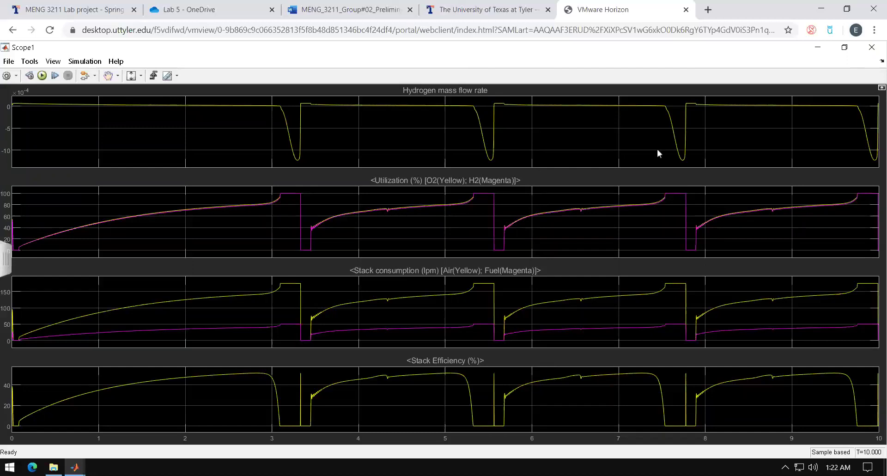
{"action": "left_click", "coordinate": [872, 47]}
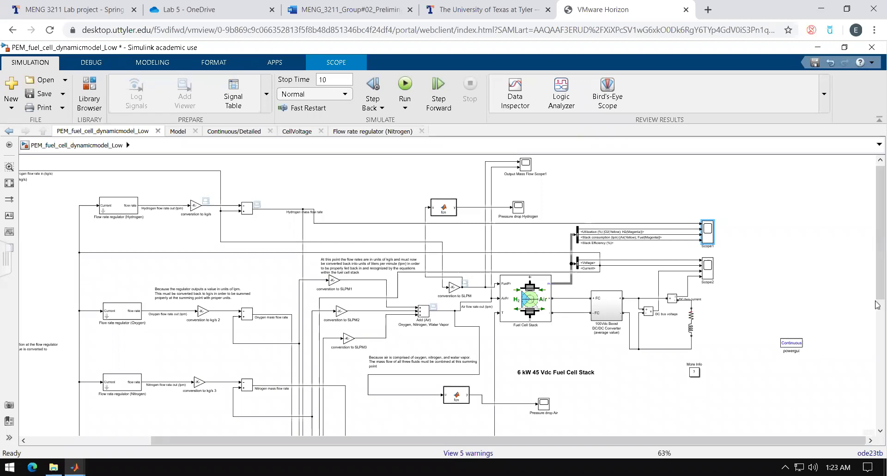
Step: Switch back to the PEM_fuel_cell_dynamicmodel_High model diagram
{"action": "scroll", "coordinate": [857, 378], "scroll_direction": "down", "scroll_amount": 5}
{"action": "mouse_move", "coordinate": [74, 468]}
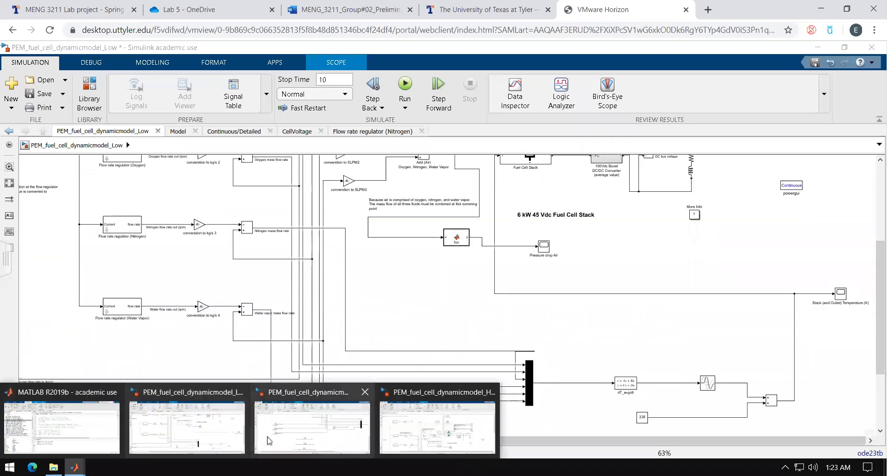
{"action": "left_click", "coordinate": [401, 435]}
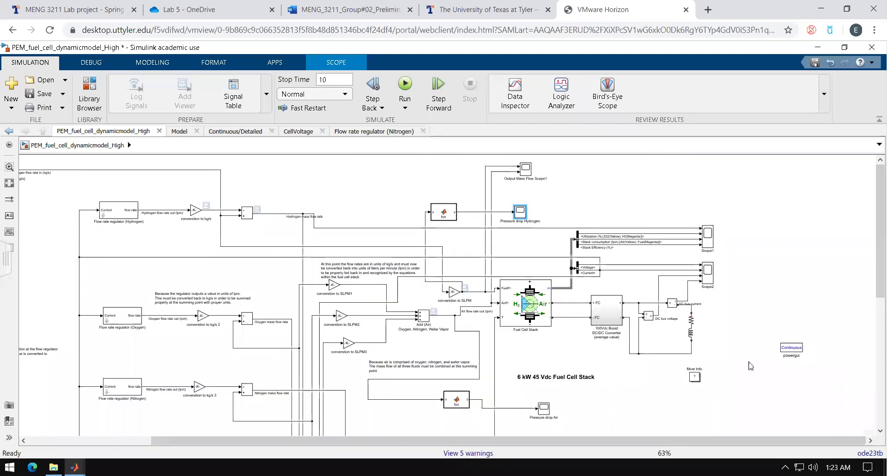
{"action": "scroll", "coordinate": [869, 319], "scroll_direction": "down", "scroll_amount": 6}
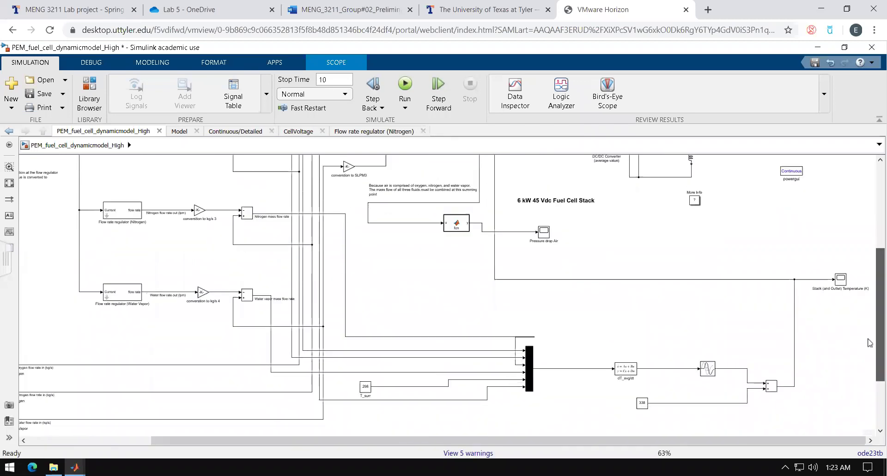
{"action": "scroll", "coordinate": [870, 341], "scroll_direction": "up", "scroll_amount": 2}
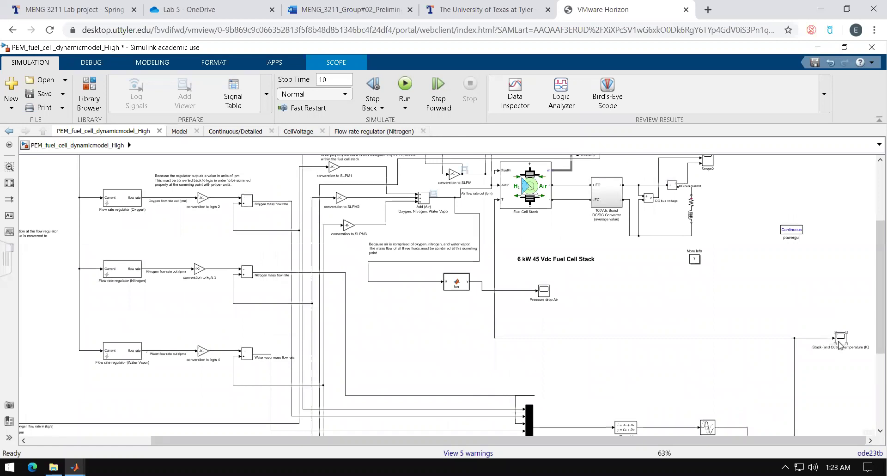
Step: Show stack temperature statistics (max 3.383e+02, min 3.380e+02) in place of cursor measurements
{"action": "left_click", "coordinate": [839, 341]}
{"action": "double_click", "coordinate": [840, 340]}
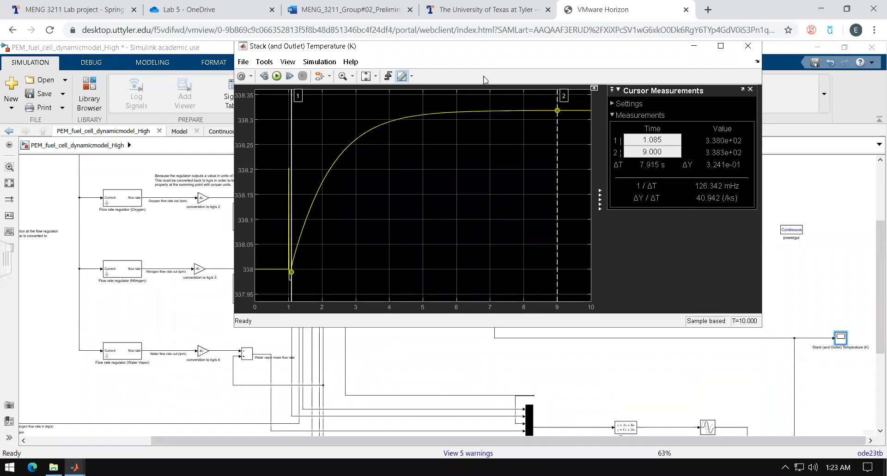
{"action": "left_click", "coordinate": [412, 76]}
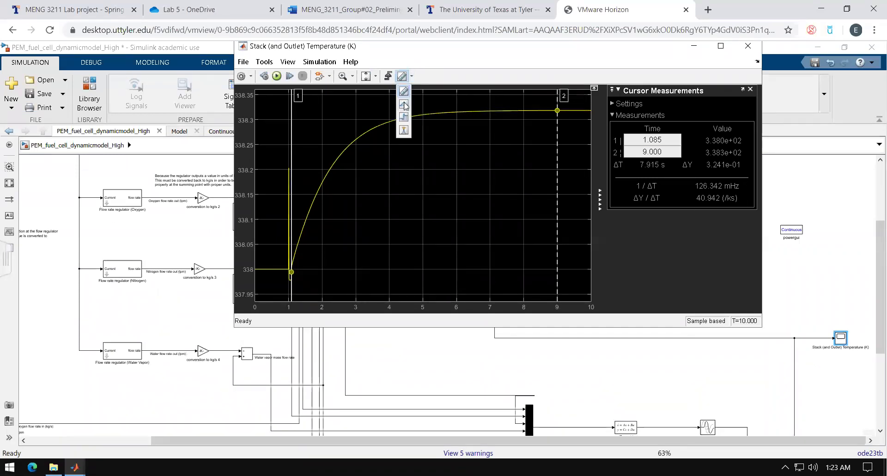
{"action": "left_click", "coordinate": [403, 102]}
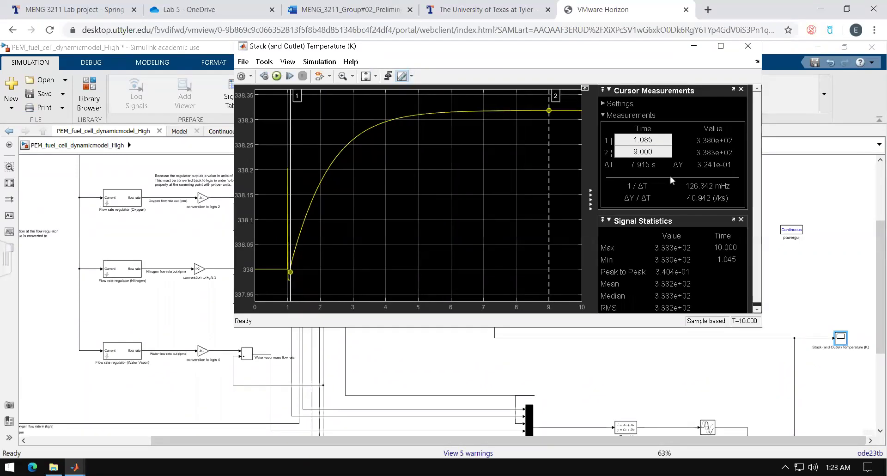
{"action": "left_click", "coordinate": [742, 90]}
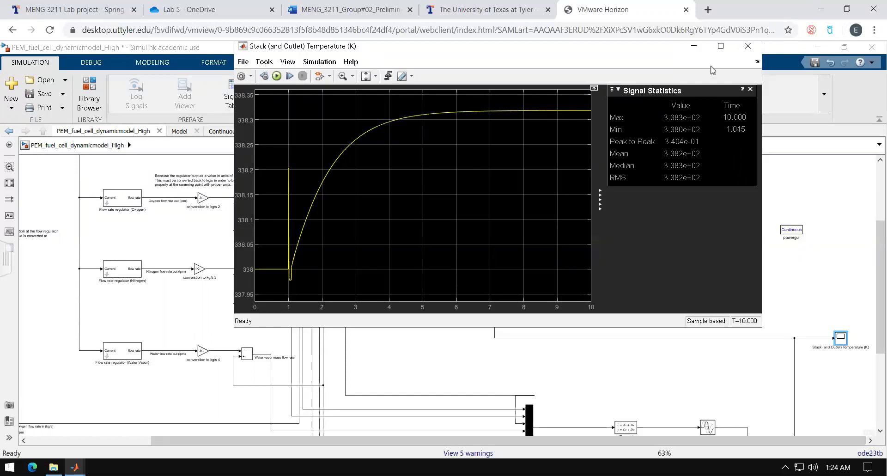
Step: Close the Stack Temperature scope and scroll the PEM_fuel_cell_dynamicmodel_High diagram to its top-left
{"action": "left_click", "coordinate": [748, 46]}
{"action": "left_click", "coordinate": [874, 195]}
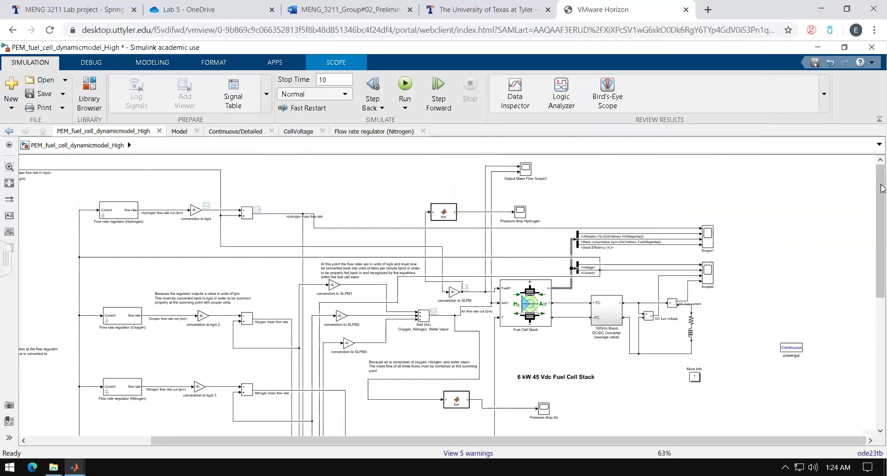
{"action": "left_click_drag", "start_coordinate": [665, 441], "coordinate": [547, 437]}
{"action": "mouse_move", "coordinate": [881, 286]}
{"action": "left_mouse_down"}
{"action": "mouse_move", "coordinate": [881, 432]}
{"action": "mouse_move", "coordinate": [880, 292]}
{"action": "left_mouse_up"}
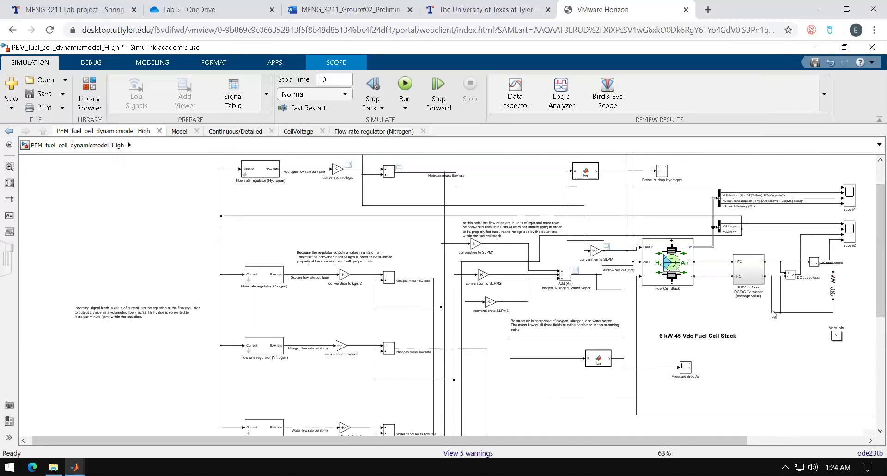